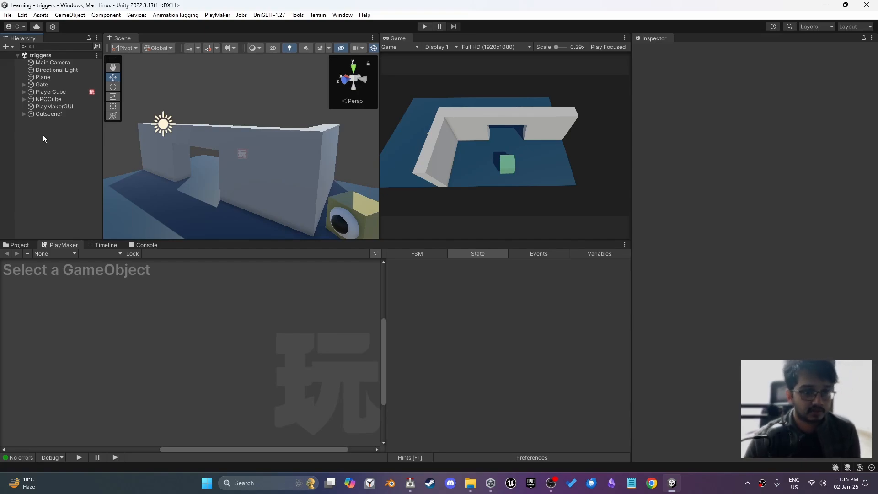
Step: Examine the gate walls and the lintel cube above the opening from both sides in the Scene view
scroll(218, 160, "down", 5)
scroll(217, 160, "up", 4)
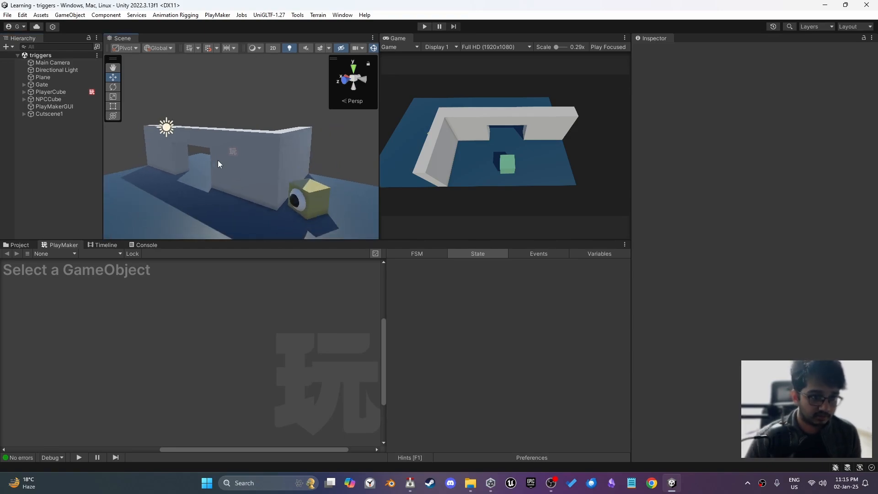
middle_click_drag(224, 126, 237, 118)
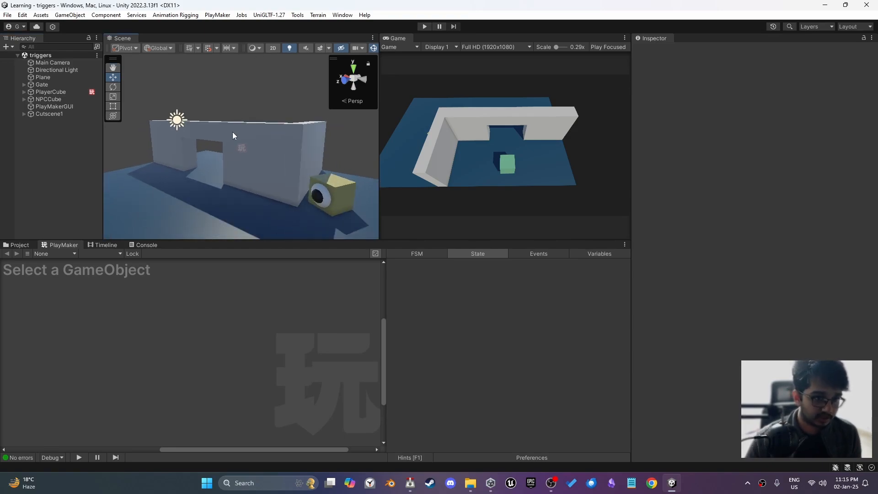
left_click(232, 131)
left_click(196, 124)
left_click_drag(233, 110, 106, 182, "alt")
middle_click_drag(244, 122, 201, 145)
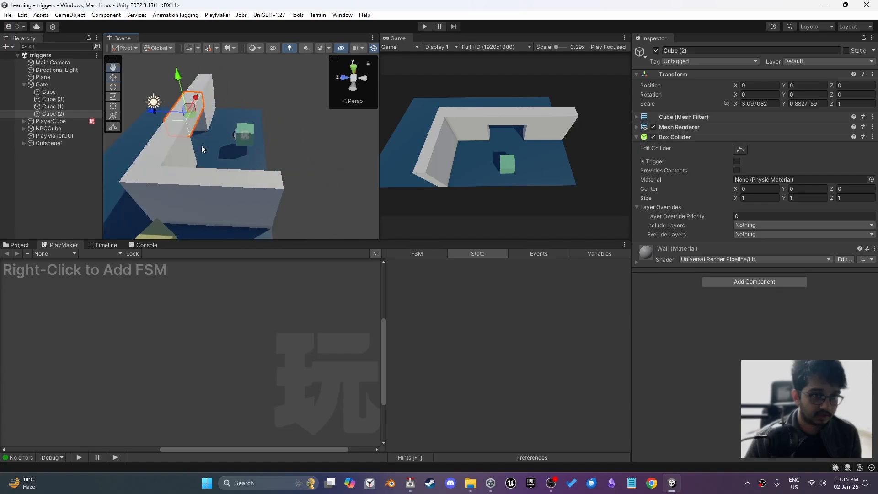
left_click_drag(201, 145, 158, 115, "alt")
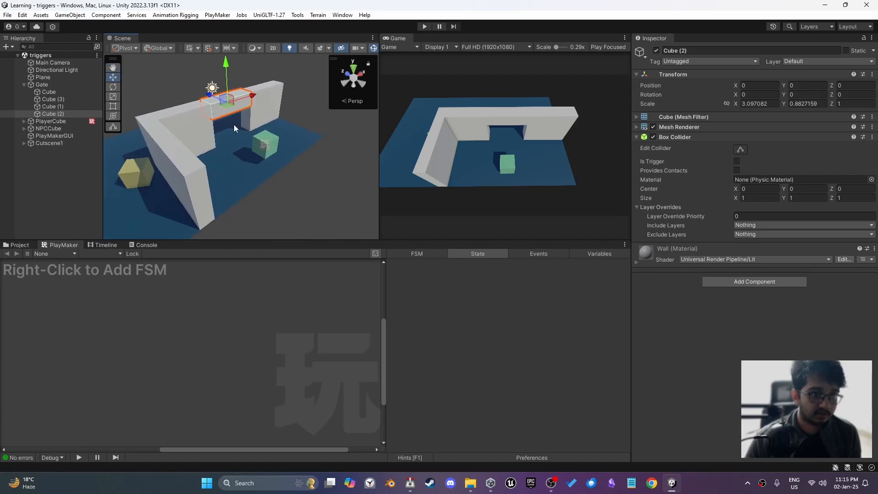
Step: Select PlayerCube and examine its position relative to the gate and the NPC cube from several angles
left_click(272, 142)
left_click_drag(315, 132, 425, 118, "alt")
middle_click_drag(262, 158, 284, 133)
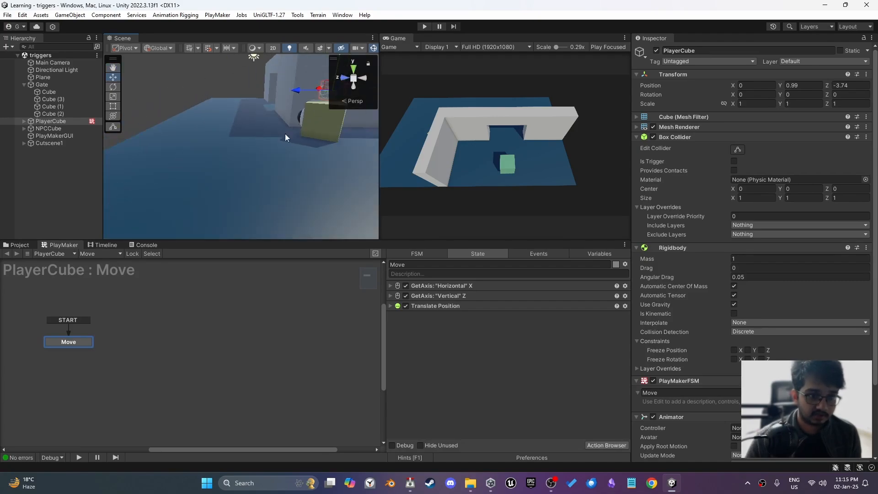
left_click_drag(284, 134, 403, 137, "alt")
middle_click_drag(285, 128, 288, 139)
left_click_drag(287, 138, 189, 180, "alt")
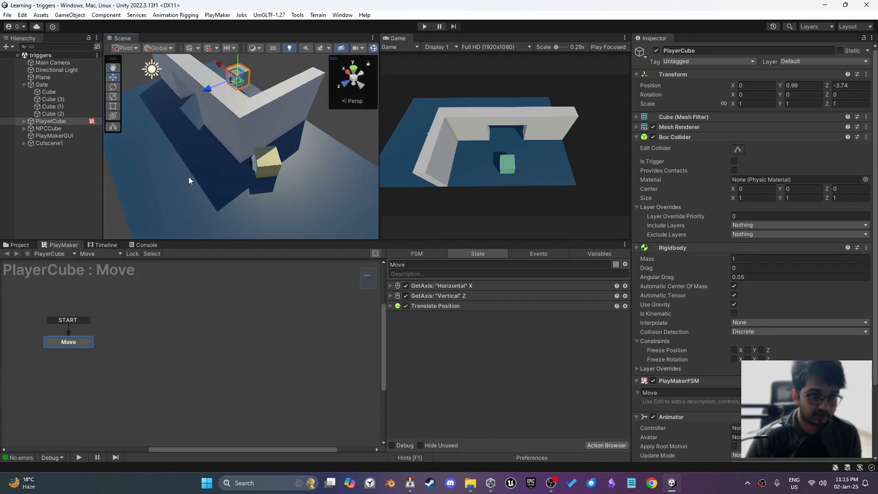
middle_click_drag(198, 142, 246, 179)
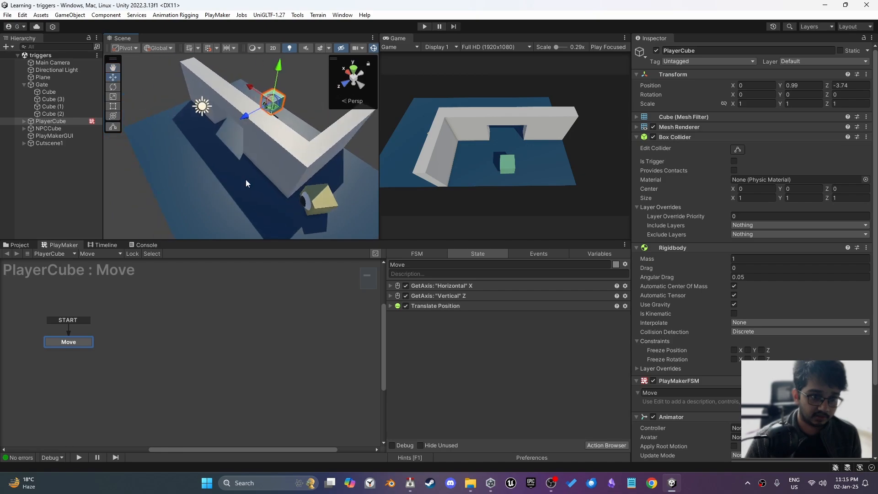
scroll(244, 176, "up", 3)
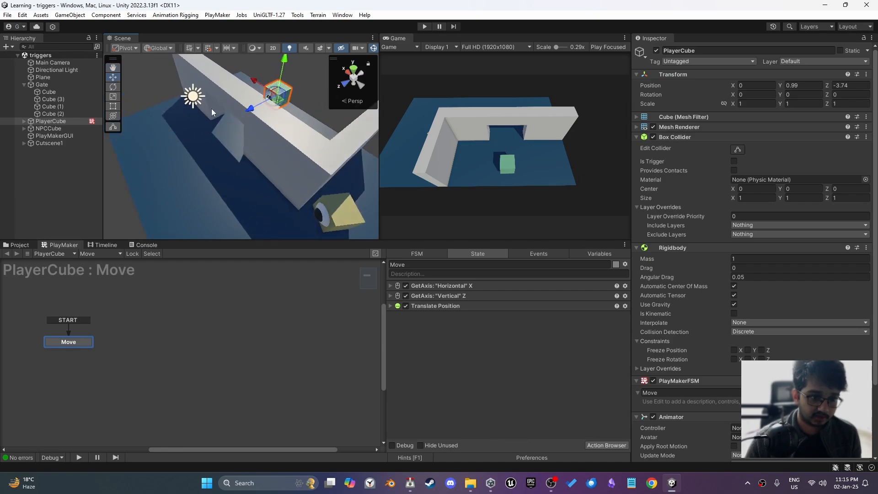
Step: Select and frame the Cutscene1 trigger box, and examine its placement in the gate opening
left_click(59, 144)
key("f")
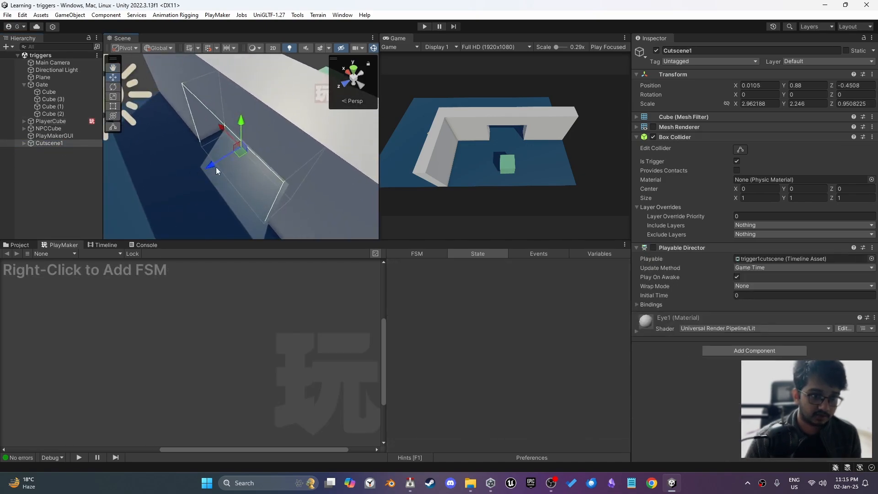
left_click_drag(217, 166, 435, 142, "alt")
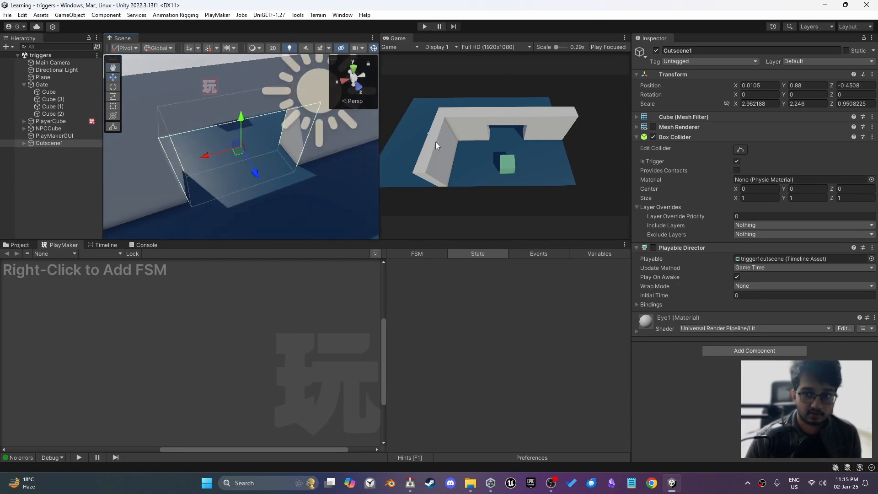
scroll(302, 146, "down", 5)
left_click_drag(320, 144, 180, 127, "alt")
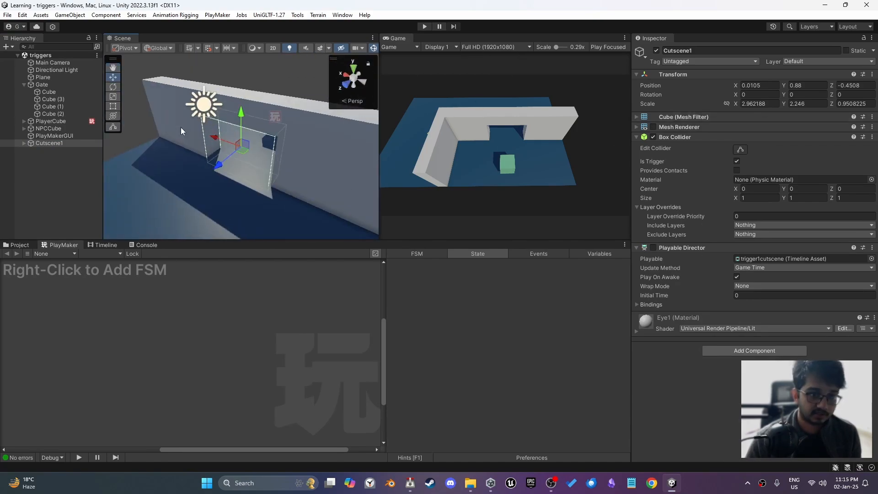
scroll(250, 133, "down", 3)
middle_click_drag(256, 169, 181, 174)
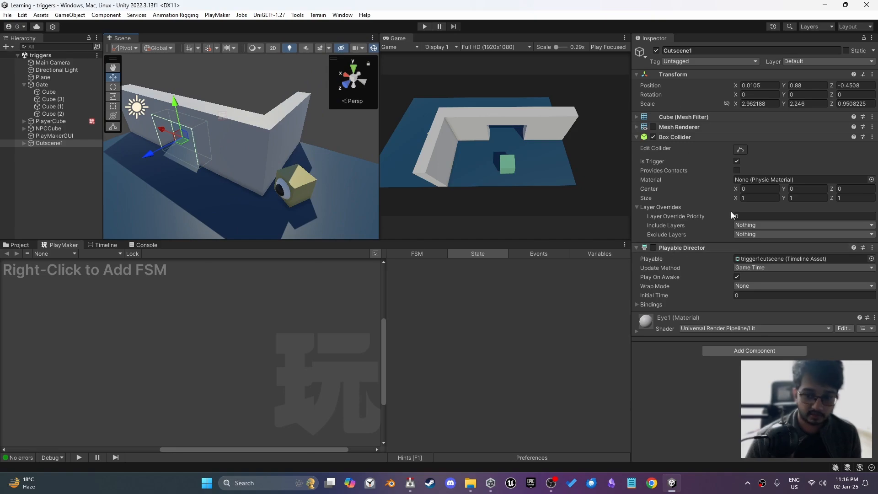
Step: Enable Cutscene1's Playable Director, play its timeline to review the cutscene, and turn off the timeline preview
left_click(653, 248)
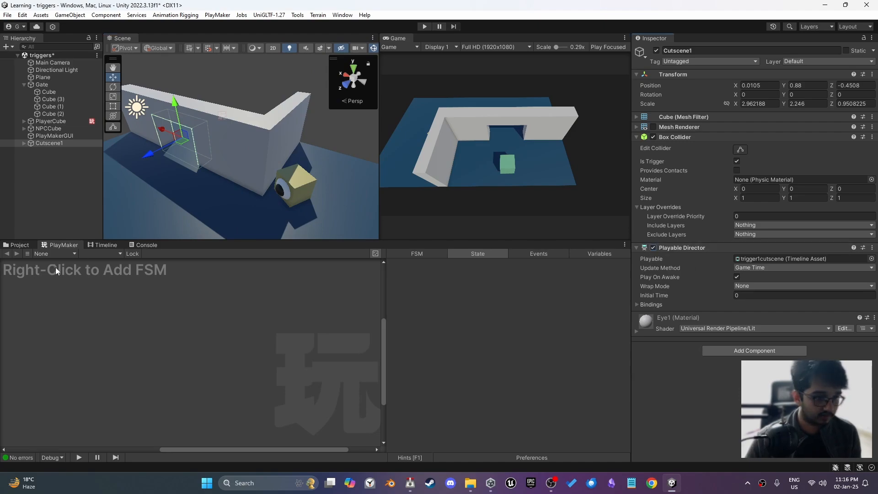
left_click(97, 246)
left_click(58, 253)
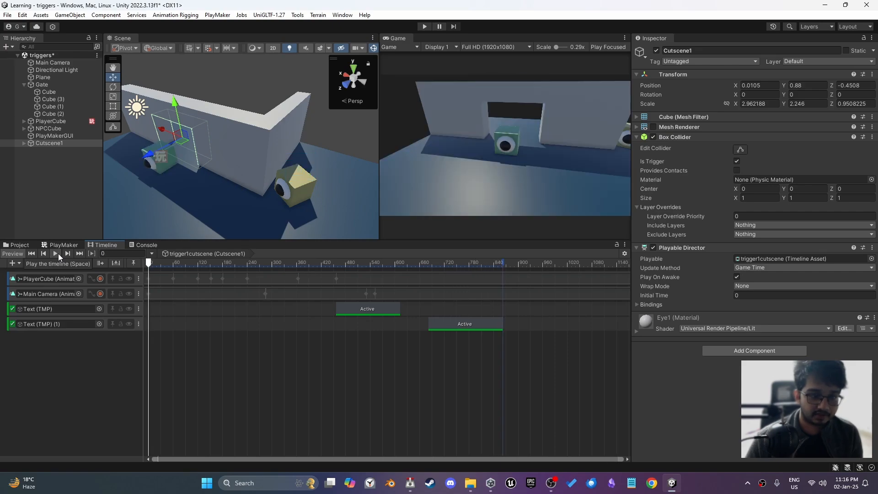
left_click(12, 254)
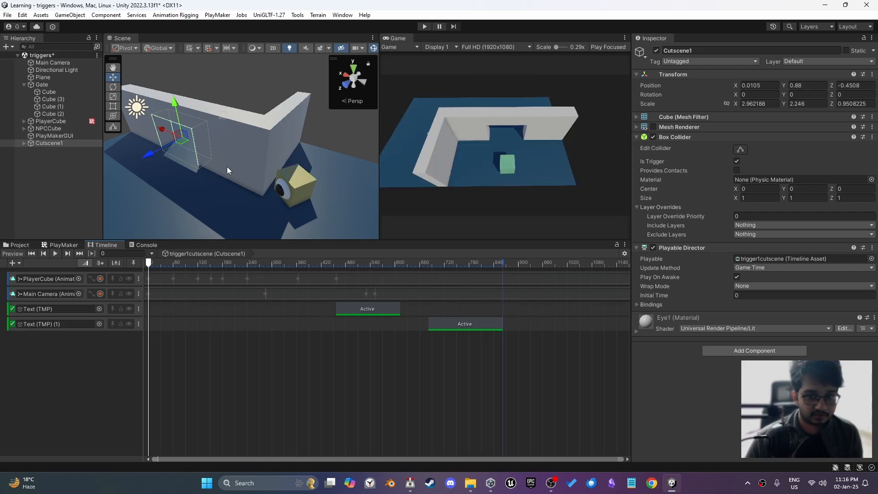
Step: Widen the Timeline's track list and make the Scene and Game views taller
scroll(185, 161, "up", 2)
middle_click_drag(185, 161, 223, 195)
middle_click_drag(246, 135, 246, 101)
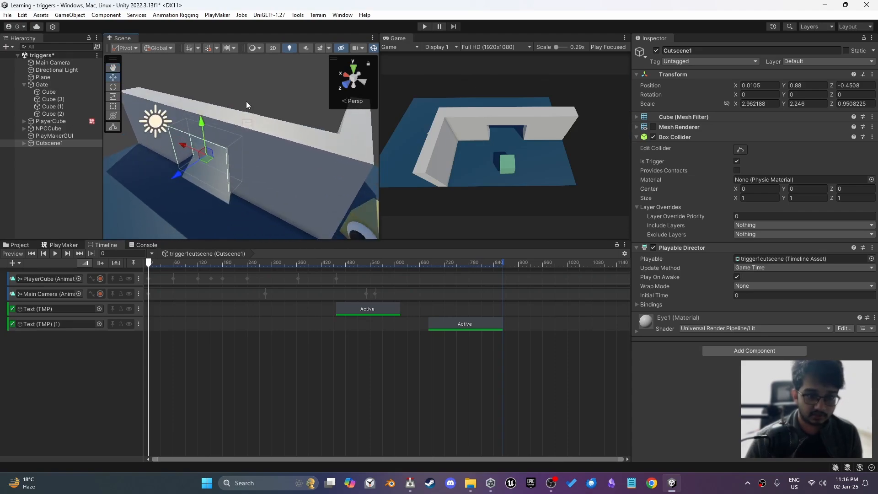
scroll(246, 101, "up", 3)
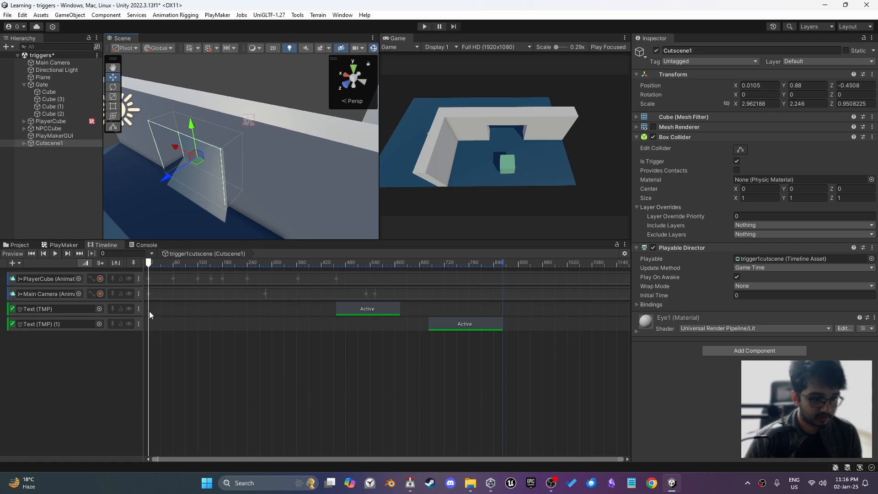
left_click_drag(143, 314, 168, 321)
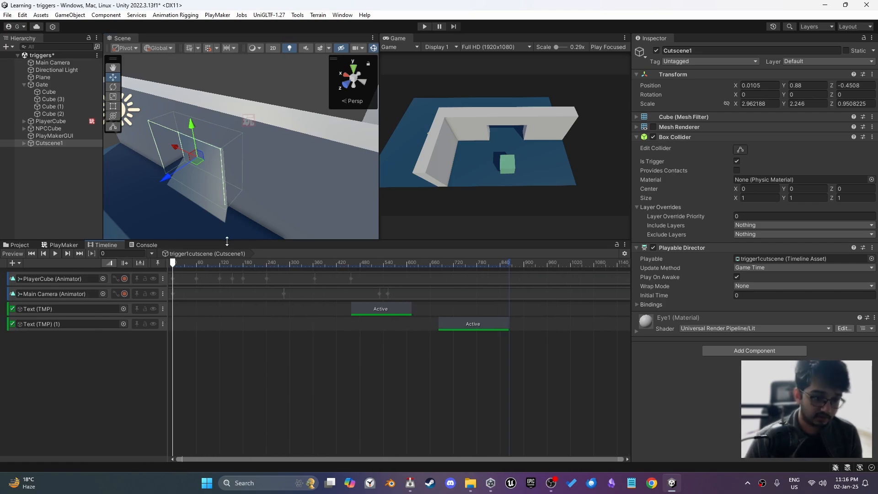
left_click_drag(227, 240, 224, 264)
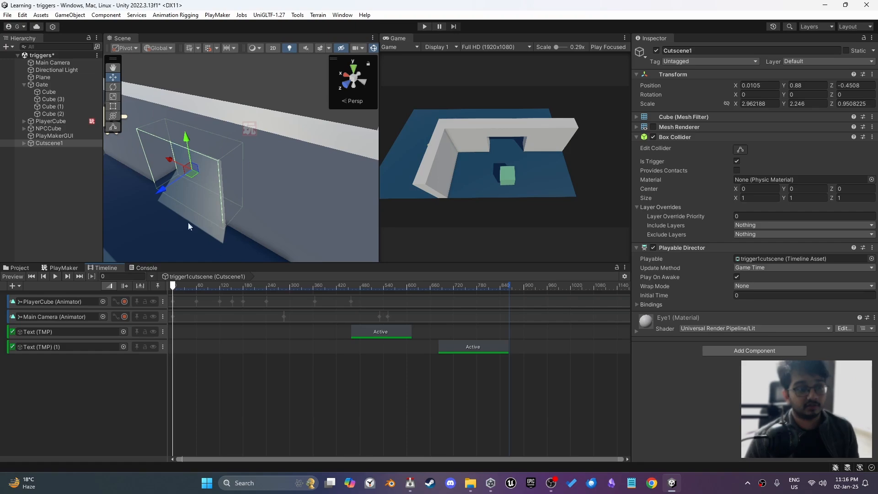
Step: Expand Cutscene1 to inspect its Text (TMP) child, reselect and frame Cutscene1, and turn off the timeline preview
left_click(58, 165)
left_click(39, 143)
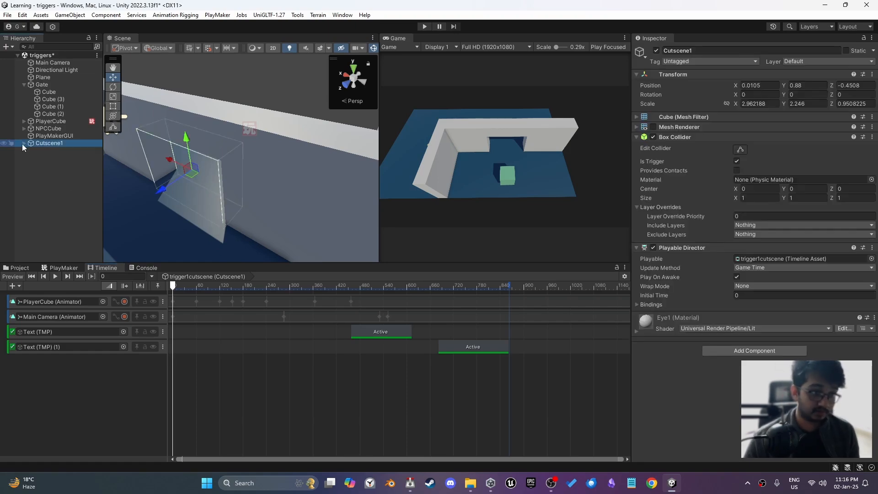
left_click(23, 144)
left_click(57, 150)
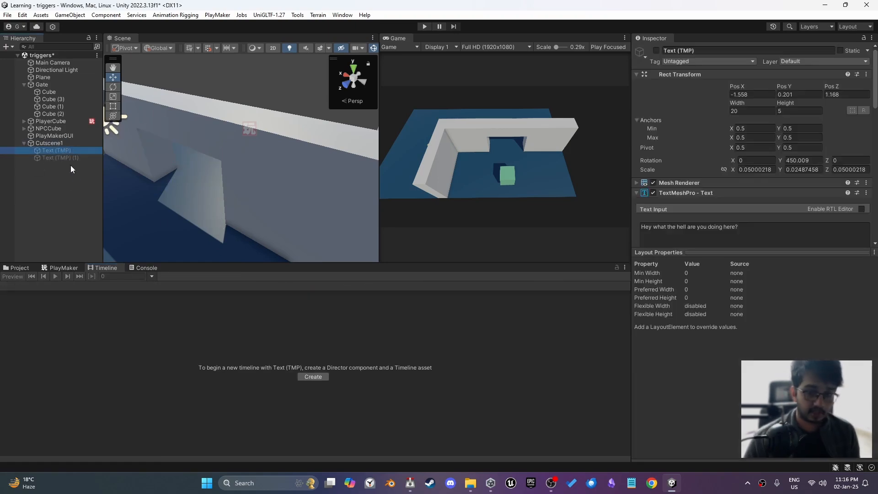
left_click(49, 143)
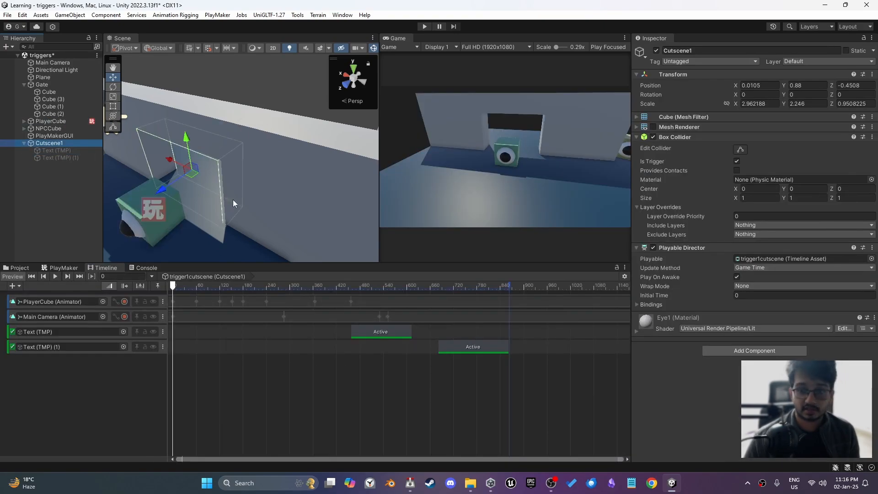
key("f")
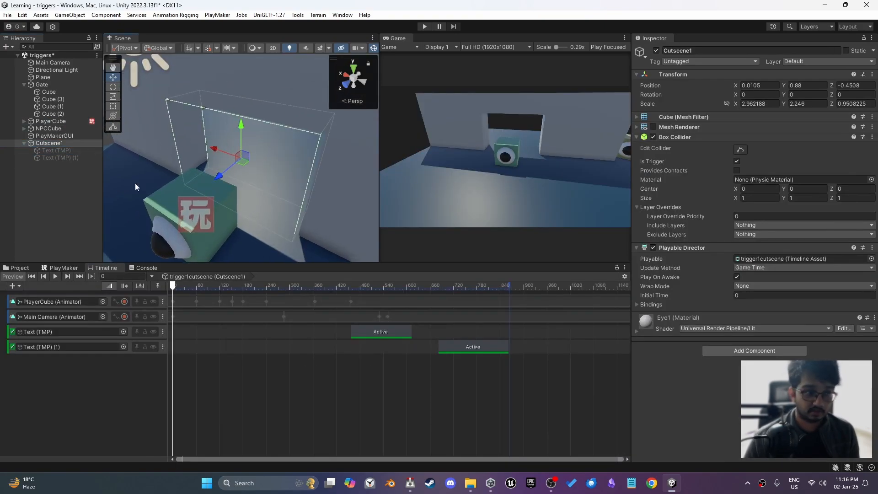
left_click(17, 278)
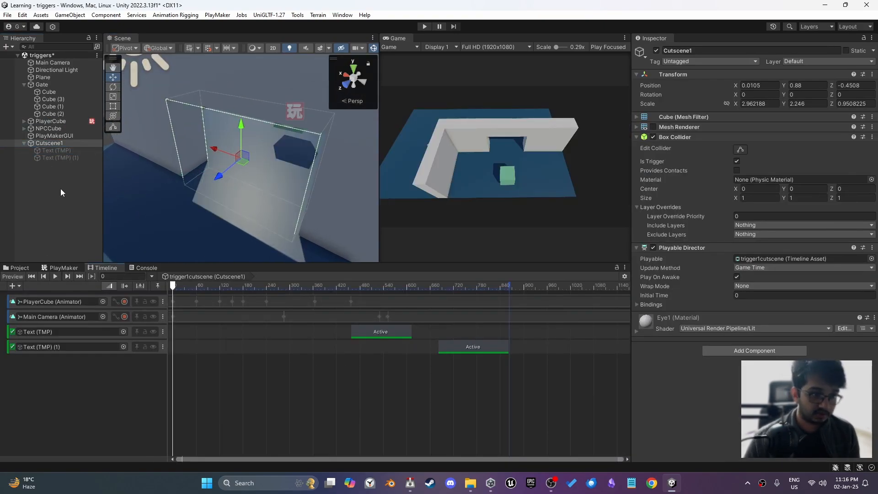
Step: Disable the Playable Director component on Cutscene1
left_click(653, 248)
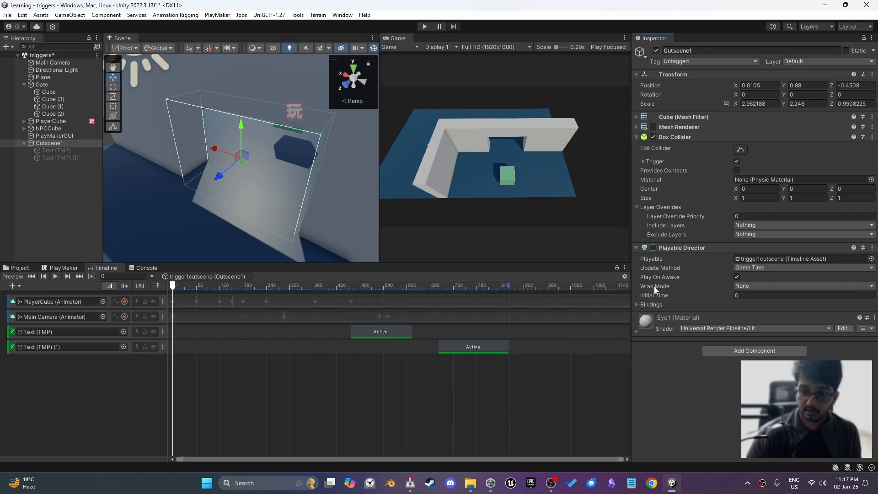
left_click(684, 249)
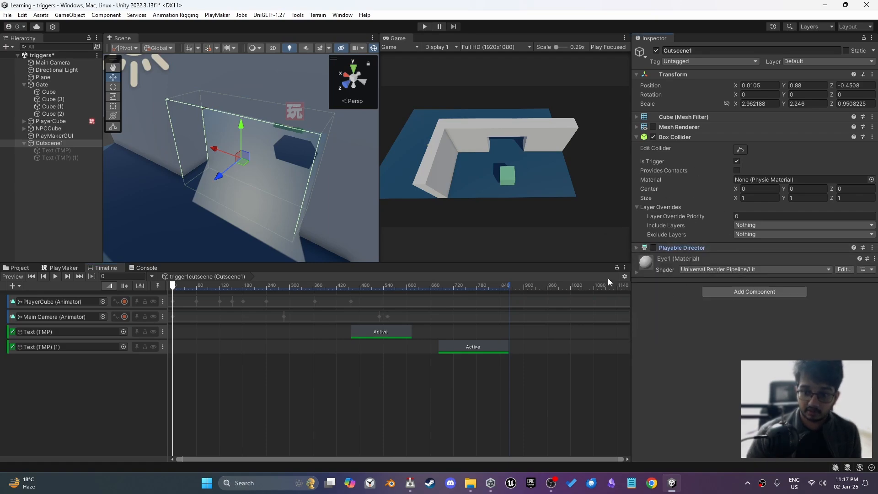
left_click(675, 248)
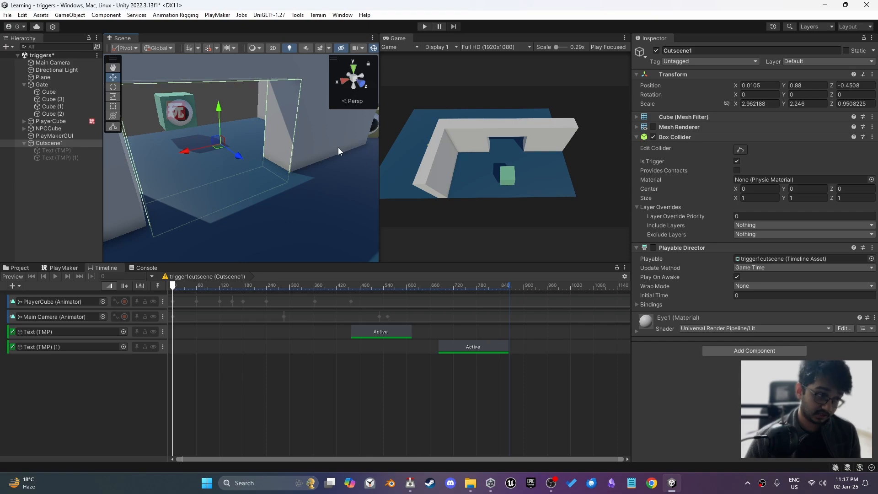
scroll(338, 147, "down", 2)
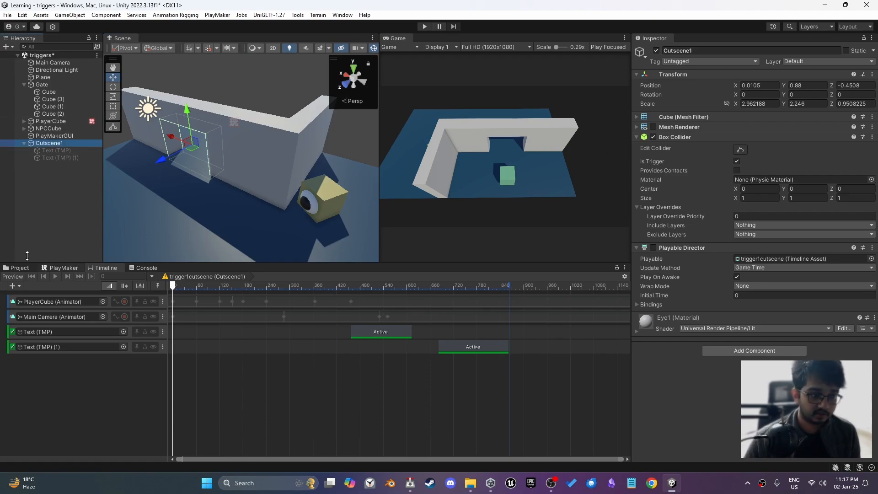
Step: Add a PlayMaker FSM to the Cutscene1 object
left_click(61, 268)
right_click(97, 320)
left_click(109, 329)
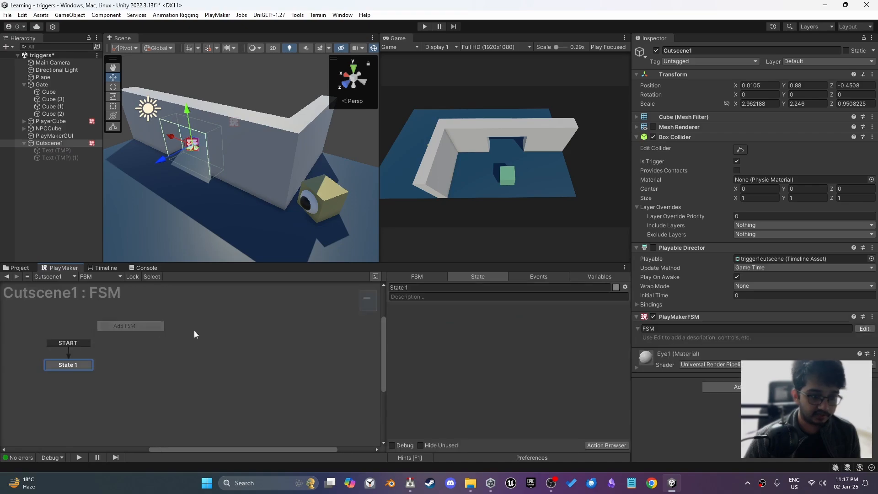
Step: Add a Trigger Event action to State 1 of the Cutscene1 FSM and close the action browser
double_click(448, 330)
type("trigg")
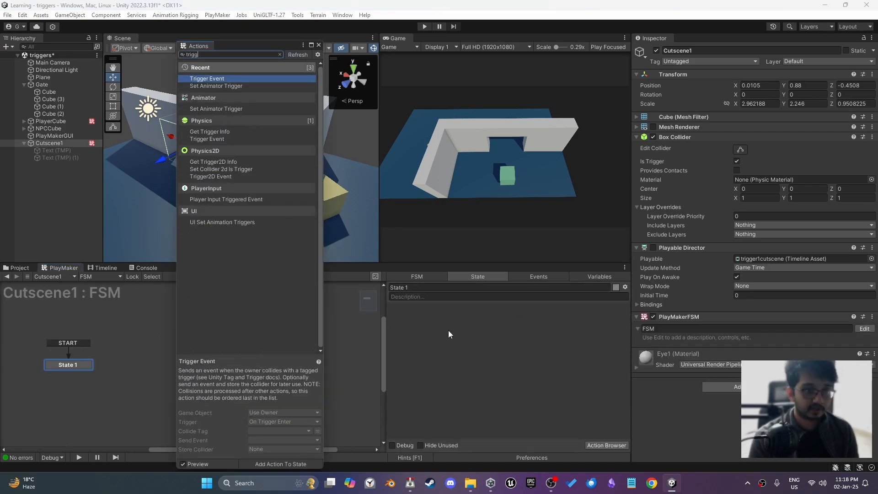
type("er event")
key("Return")
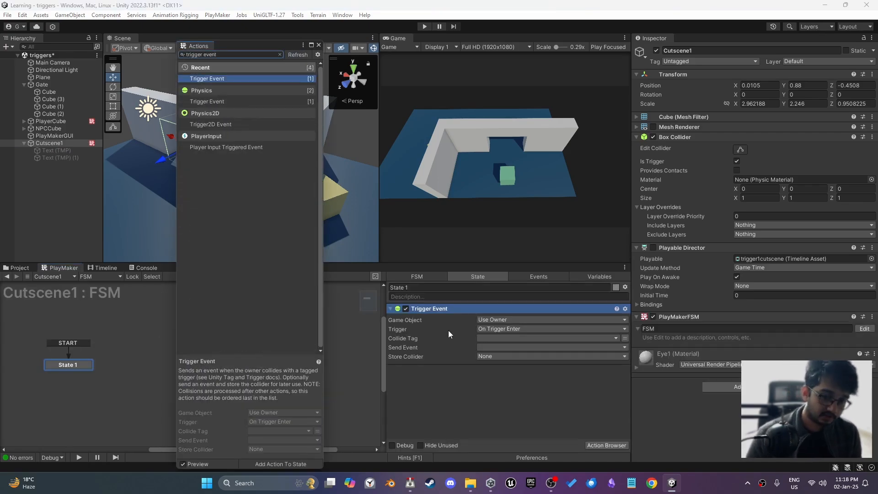
left_click(319, 46)
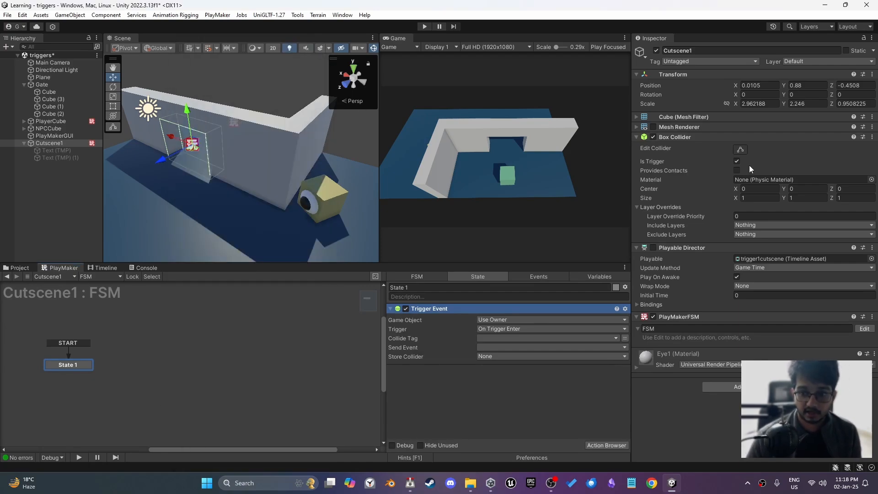
Step: Set the Trigger Event action's Collide Tag to Player
left_click(499, 338)
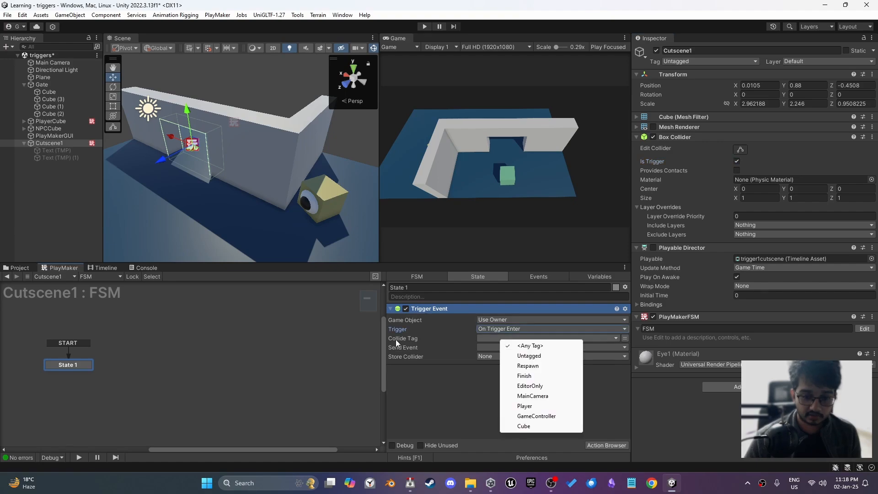
left_click(509, 347)
left_click(523, 338)
left_click(540, 403)
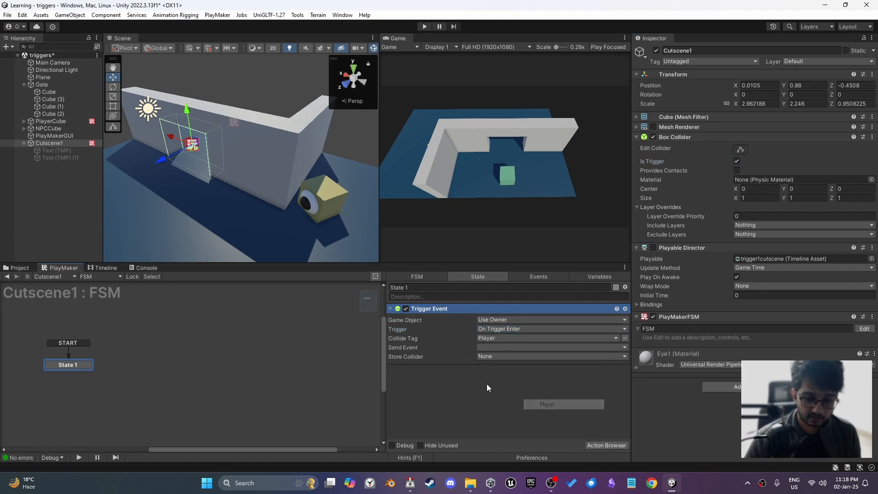
Step: Create a new event named Play Cutscene and set it as the Trigger Event action's Send Event
left_click(484, 348)
left_click(488, 407)
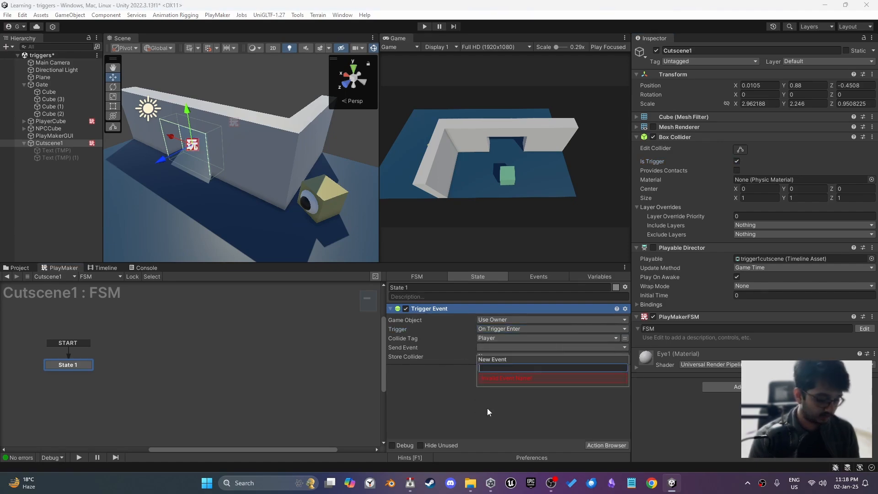
type("Play Cutscene")
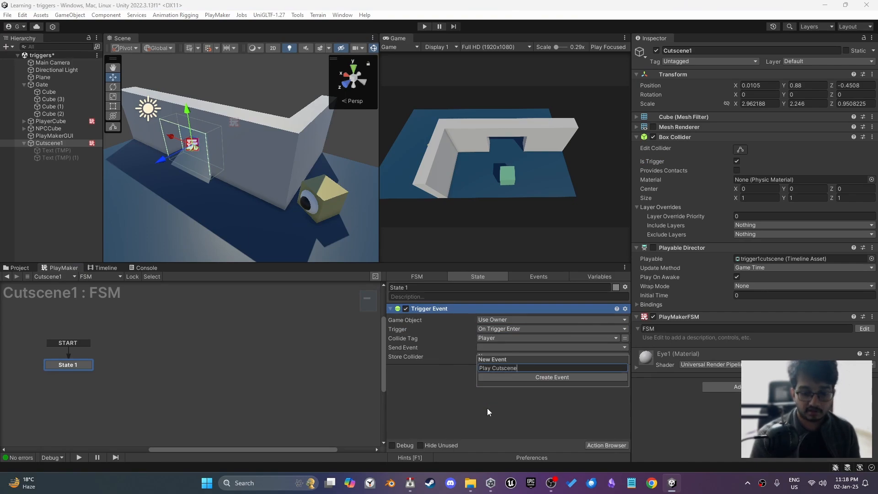
key("Return")
Step: Create a second state linked from State 1's Play Cutscene transition and name it Enable Cutscene Component
left_click_drag(86, 379, 138, 344)
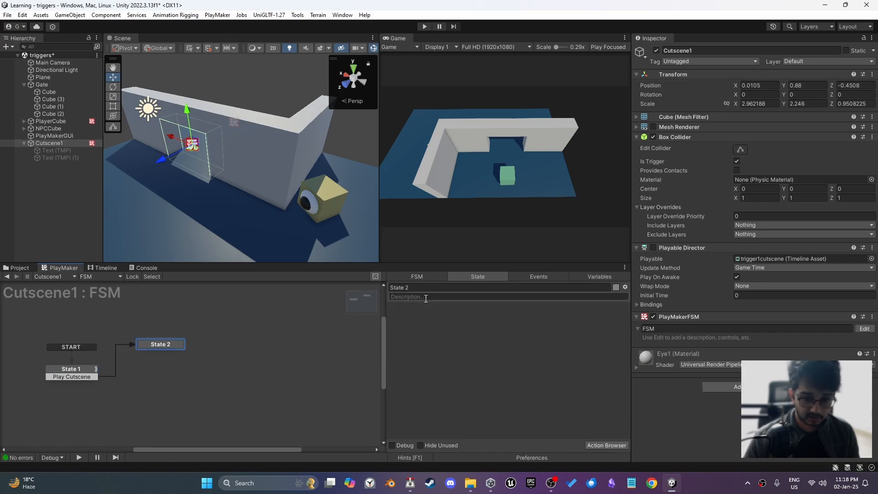
left_click(412, 287)
type("Enable Cutscene Component")
Step: Add a Set Property action for Cutscene1's Playable Director with enabled set to true, and collapse the action
left_click_drag(683, 251, 486, 350)
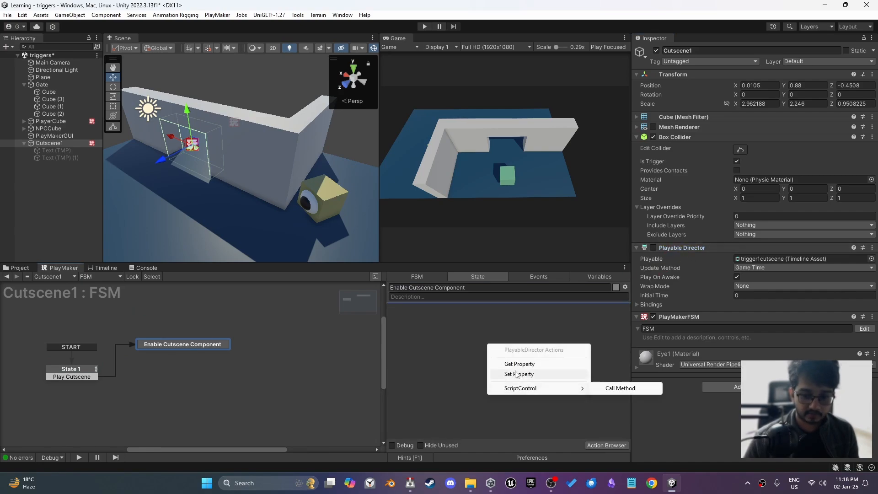
left_click(515, 374)
left_click(484, 338)
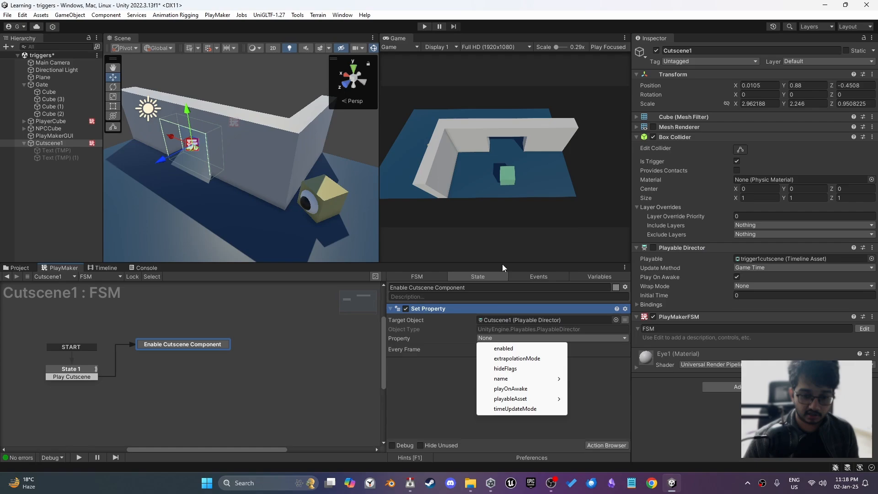
left_click(503, 348)
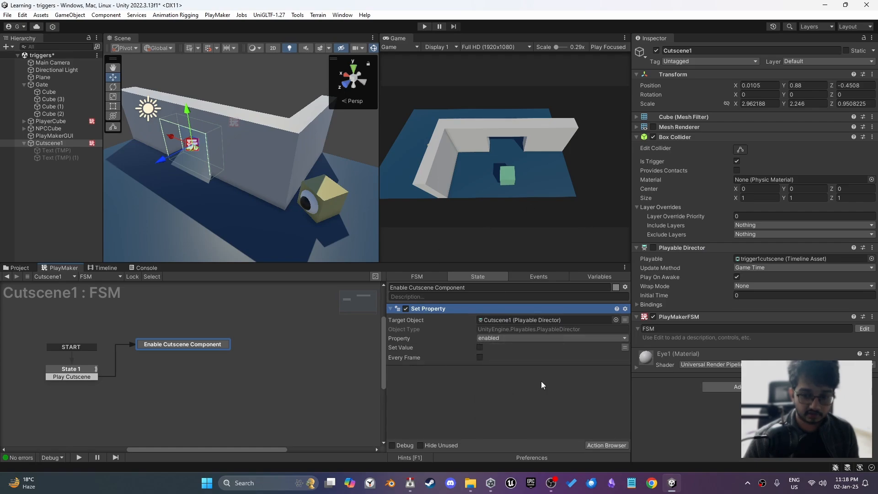
left_click(480, 347)
left_click_drag(170, 343, 179, 341)
middle_click_drag(237, 401, 295, 405)
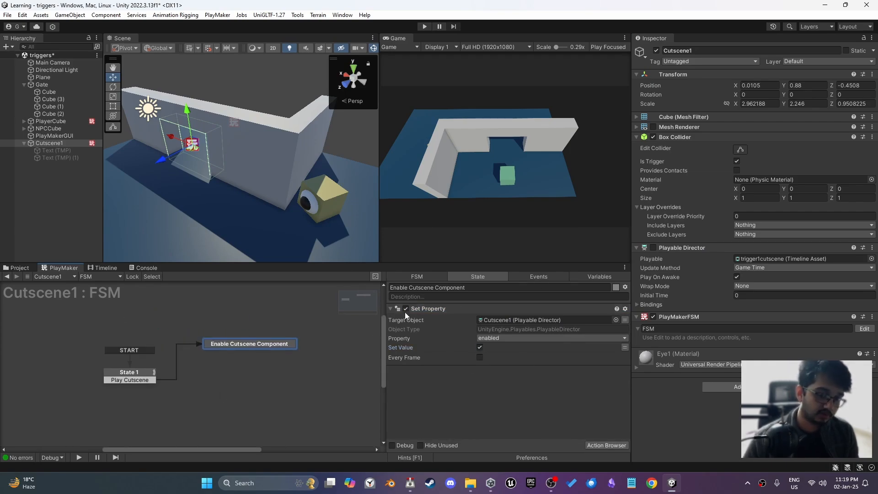
left_click(390, 309)
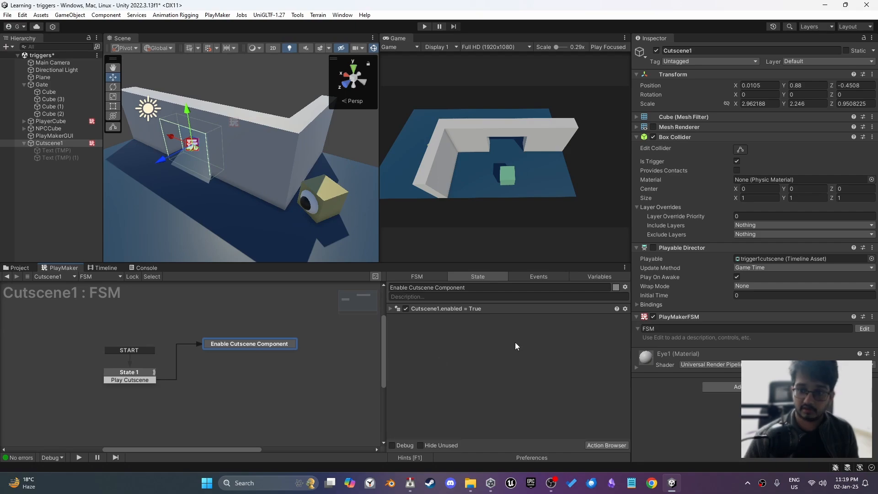
Step: Set the PlayerCube object's tag to Player
left_click(49, 122)
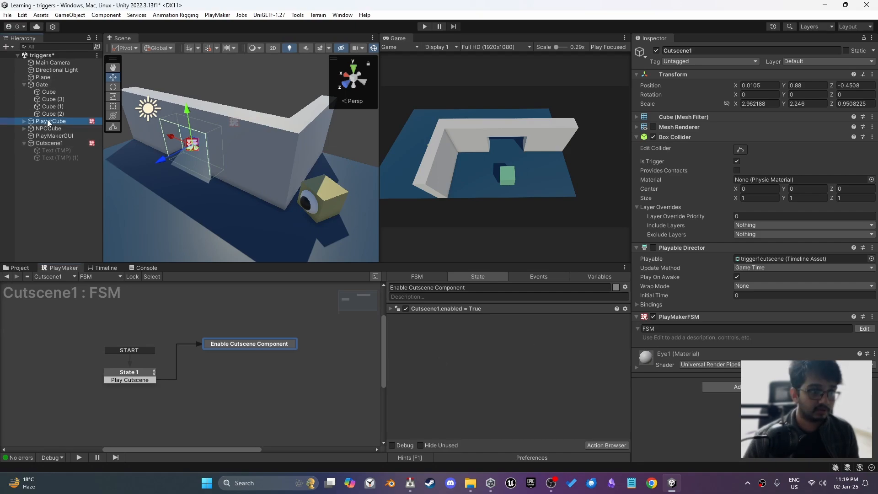
left_click(677, 62)
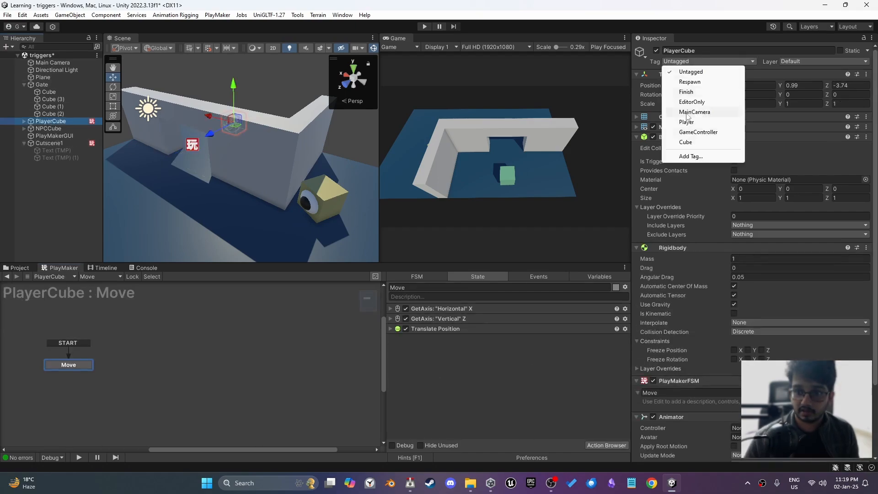
left_click(686, 121)
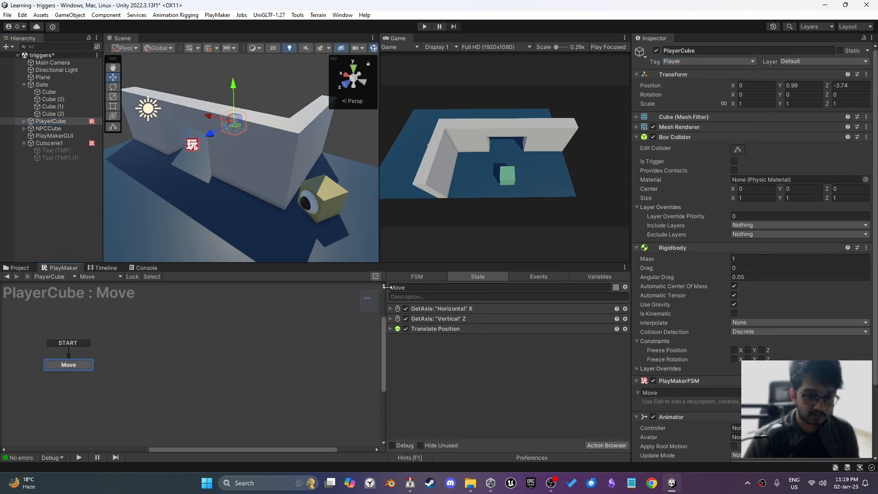
Step: Widen the Game view, start Play mode and move the player cube around in front of the gate
left_click_drag(378, 182, 317, 183)
key("ctrl+p")
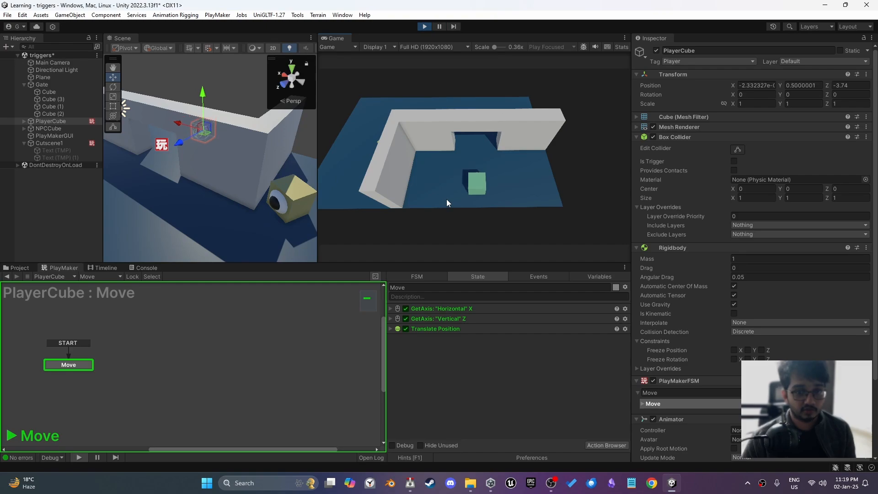
key("w")
key("d")
key("s")
key("a")
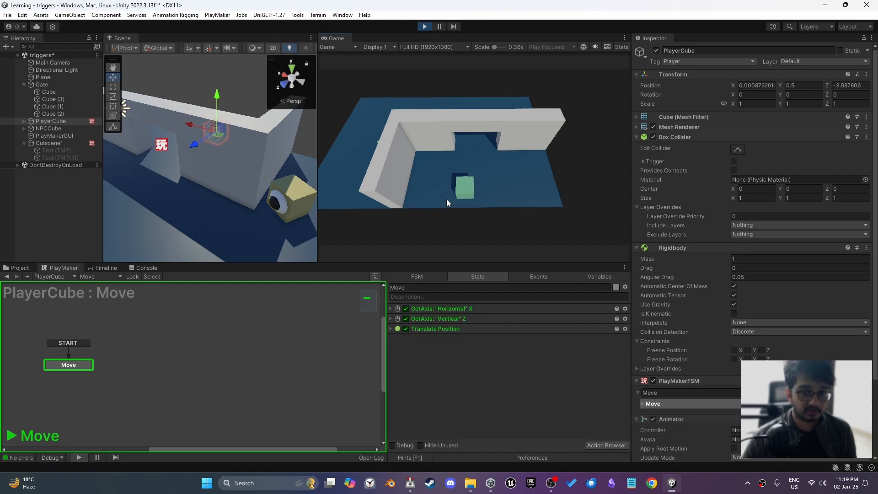
key("w")
key("d")
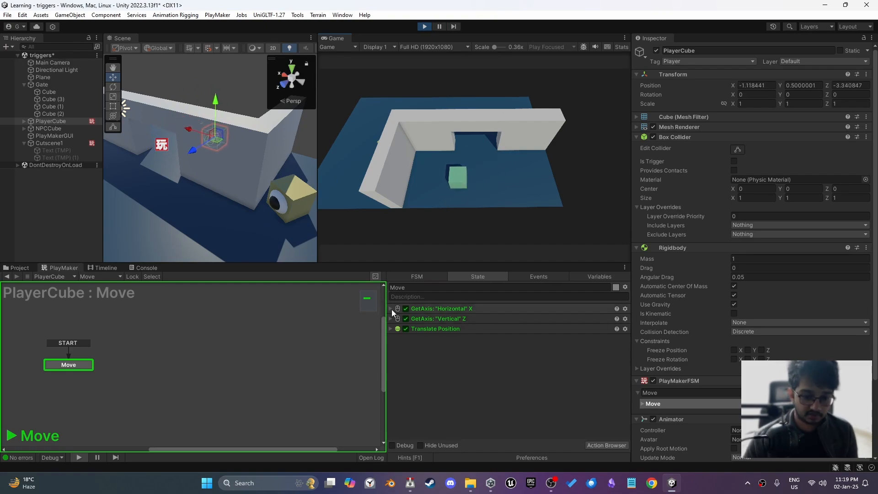
Step: Examine the Translate Position action's settings in PlayerCube's Move state and collapse the cube's Box Collider component
left_click(391, 309)
left_click(391, 309)
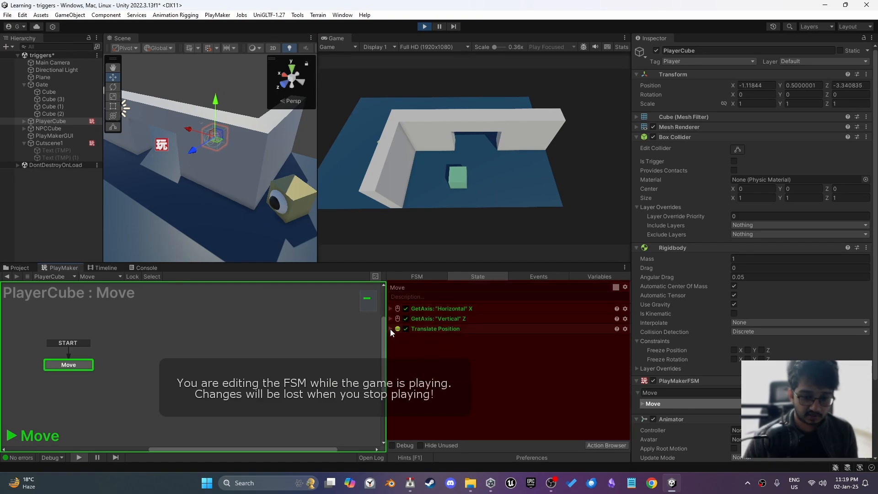
left_click(391, 319)
mouse_move(443, 263)
left_mouse_down()
mouse_move(443, 221)
mouse_move(444, 248)
left_mouse_up()
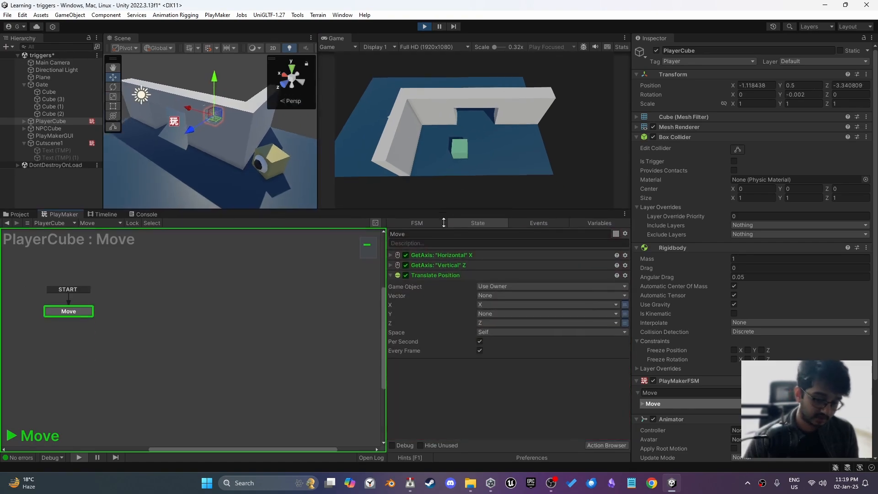
left_click(683, 138)
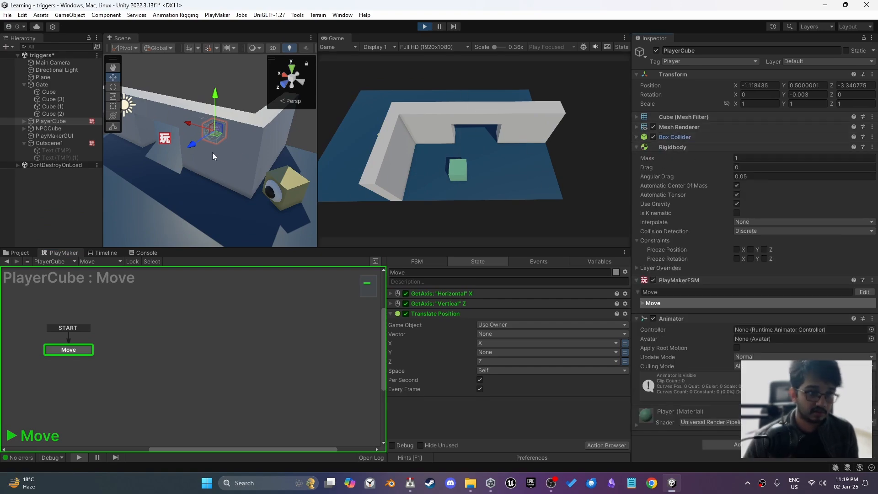
Step: Move the player cube into the gate trigger to test the cutscene in the running game
left_click(446, 122)
key("w")
key("d")
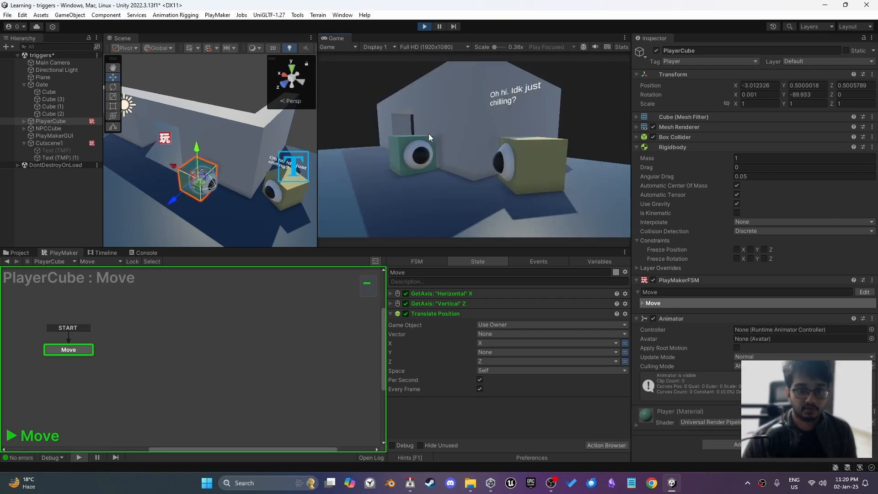
Step: Move the player cube around beside the NPC cube to test its controls with the cutscene camera
key("d")
key("w")
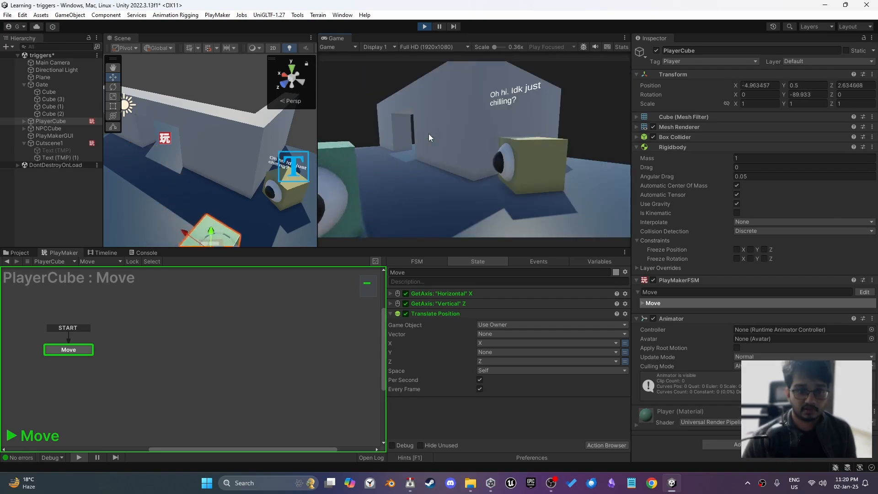
key("a")
key("s")
key("d")
key("w")
key("s")
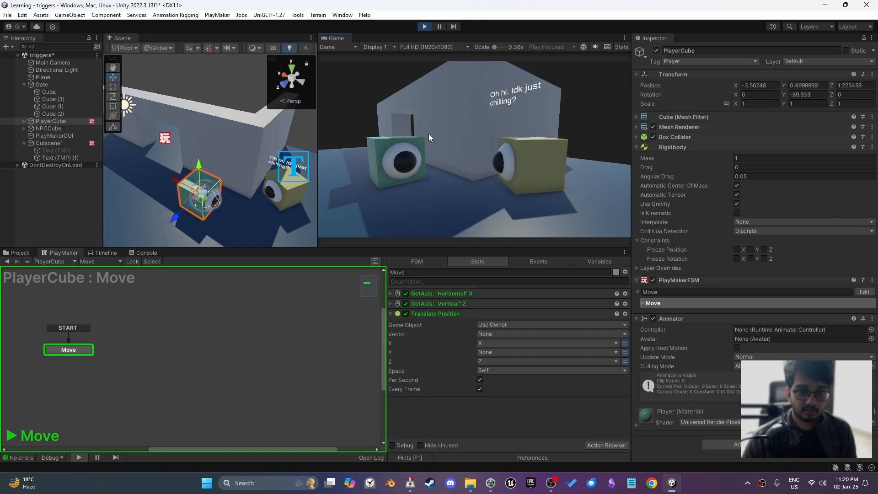
key("w")
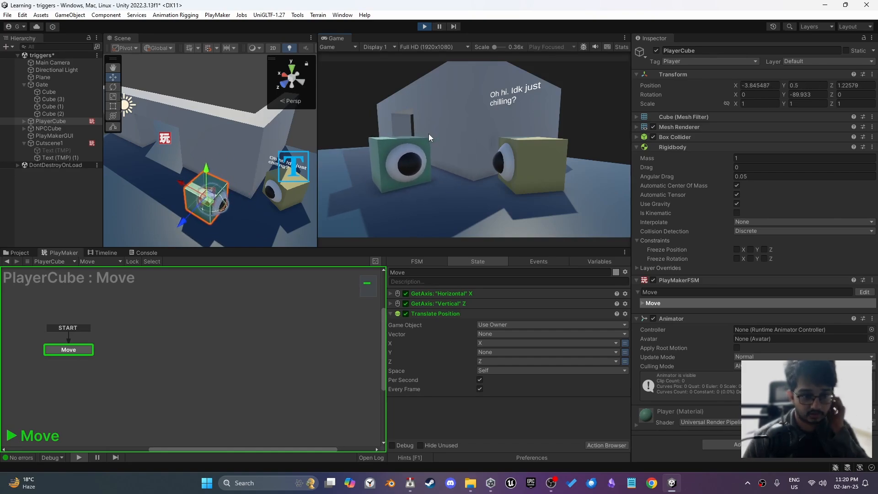
Step: Align the Main Camera with an overhead scene view of the walls and player cube, and exit Play mode
left_click(54, 63)
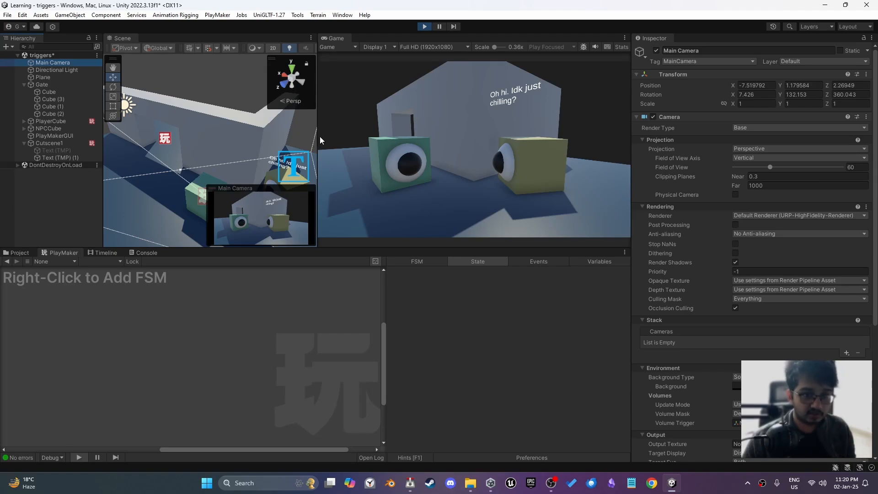
scroll(215, 160, "down", 6)
left_click_drag(215, 160, 452, 200, "alt")
middle_click_drag(271, 147, 168, 145)
scroll(168, 144, "up", 2)
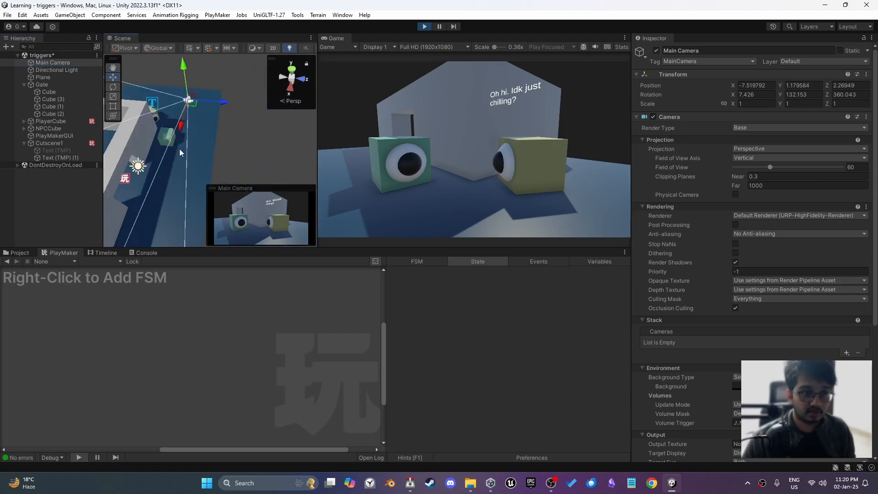
left_click_drag(179, 149, 214, 170, "alt")
middle_click_drag(214, 171, 254, 171)
key("ctrl+shift+f")
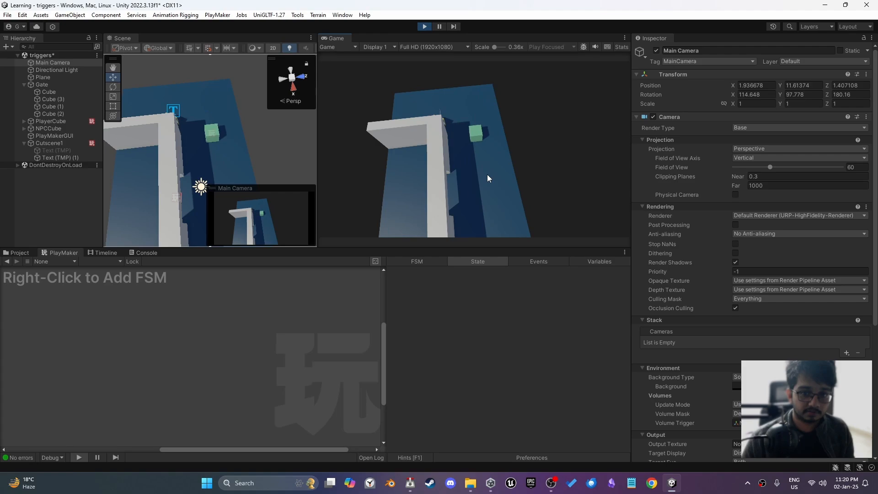
left_click(424, 27)
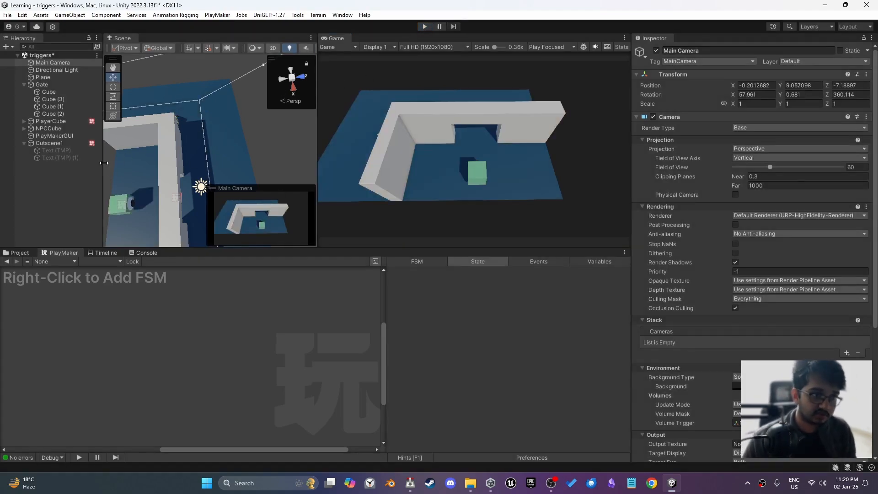